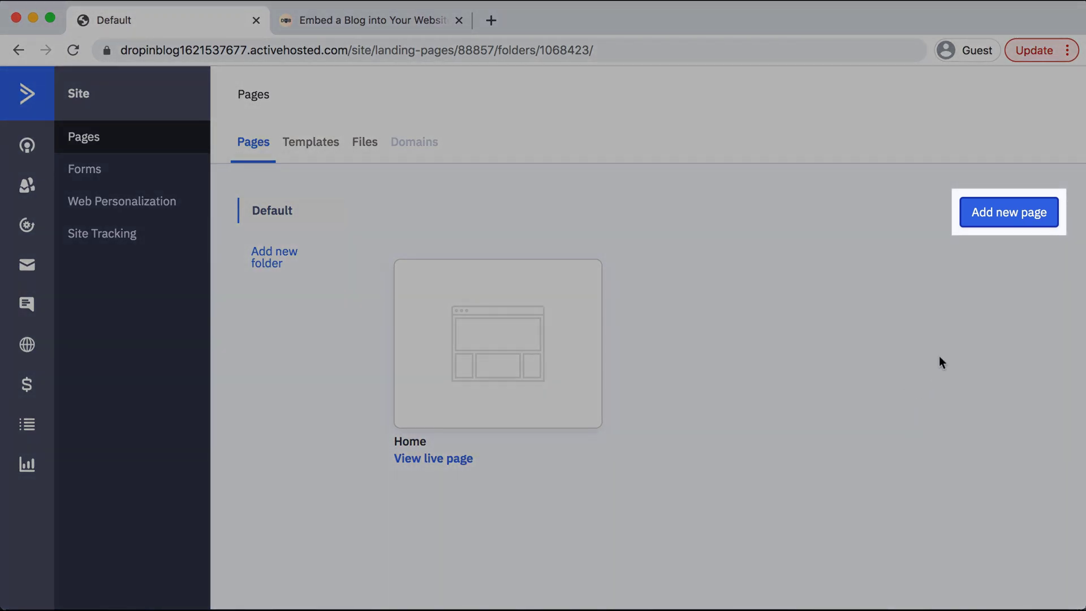
# Add a new page from the Blank stock template and name it Blog.
pyautogui.click(1002, 218)
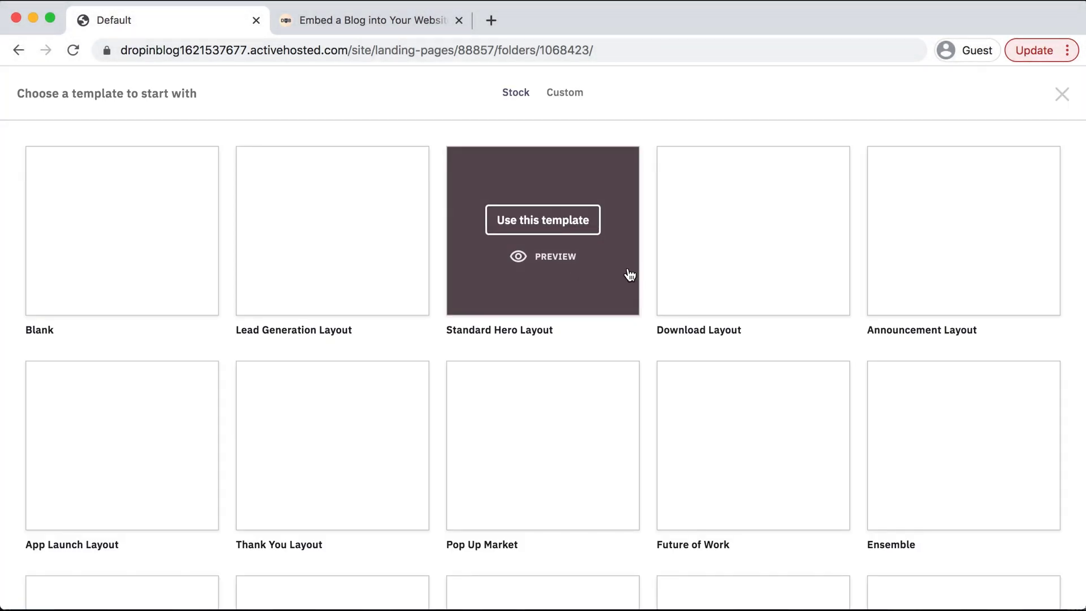
pyautogui.moveTo(407, 372)
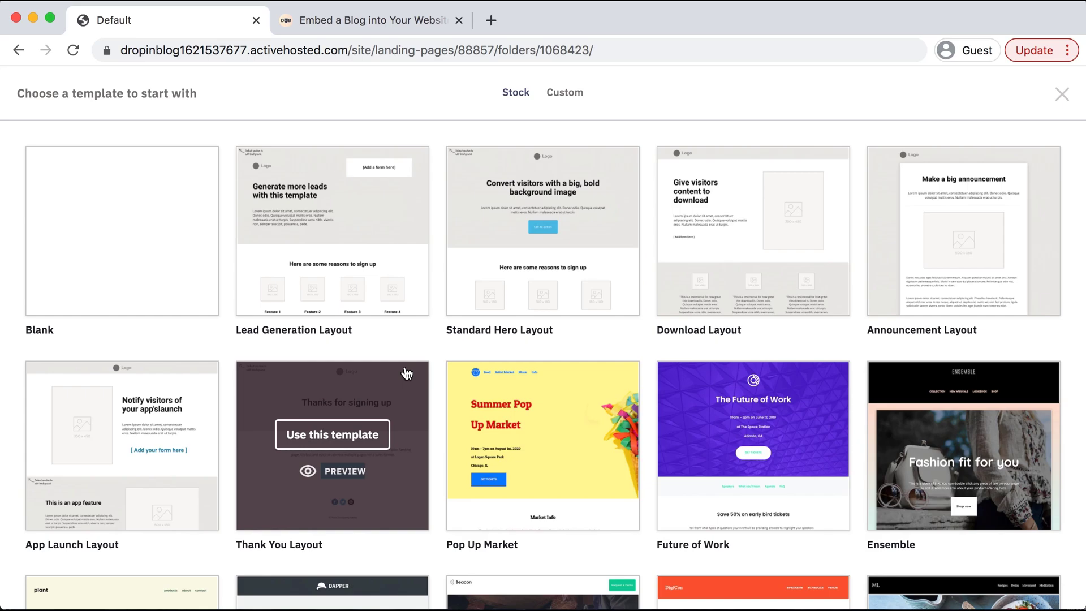
pyautogui.moveTo(111, 311)
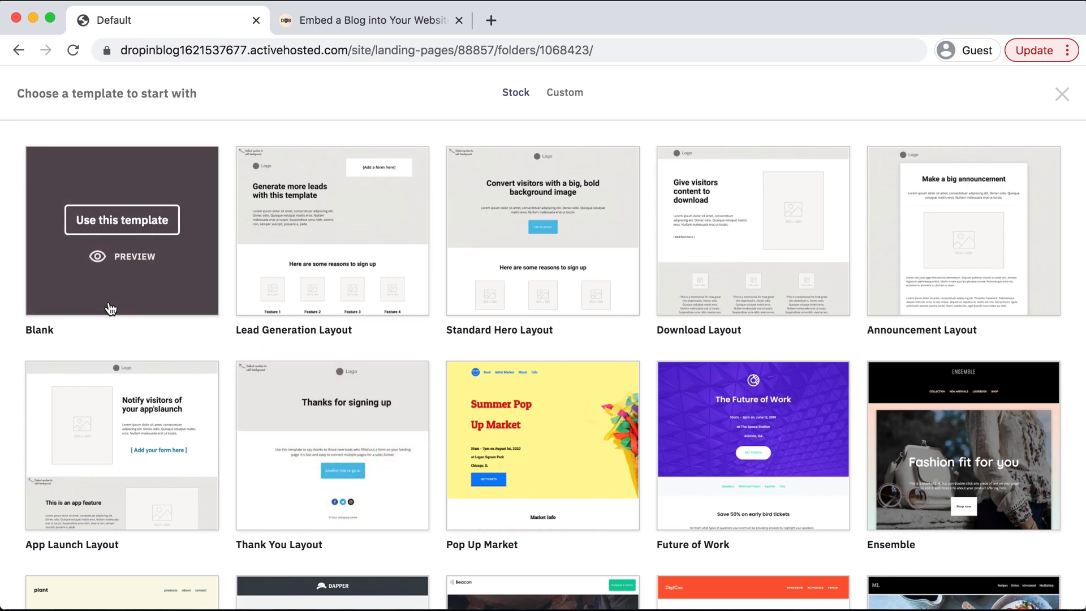
pyautogui.click(145, 226)
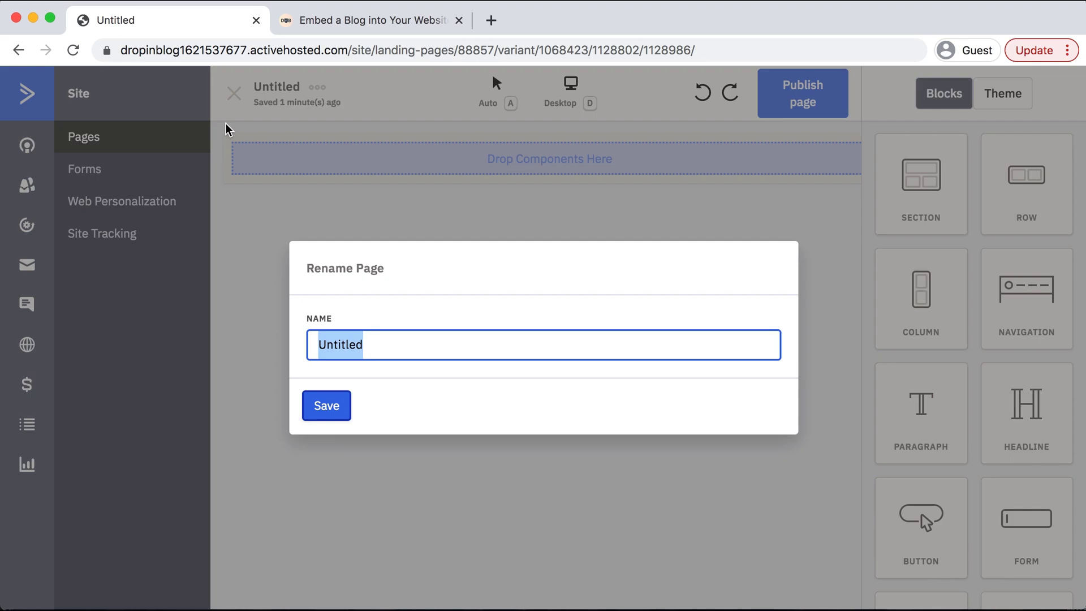
pyautogui.write('Blog')
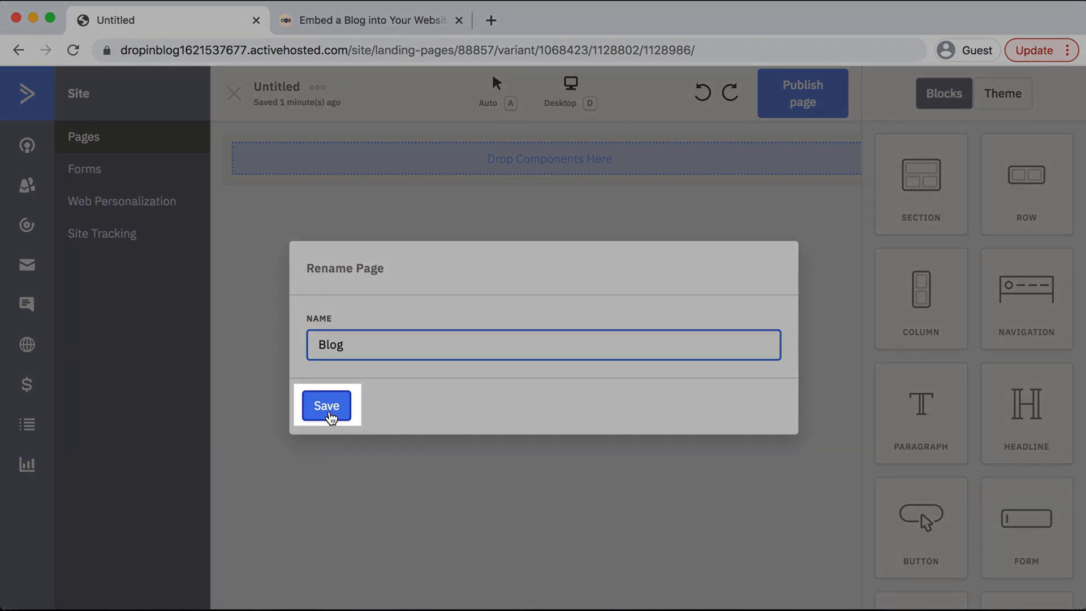
pyautogui.click(330, 417)
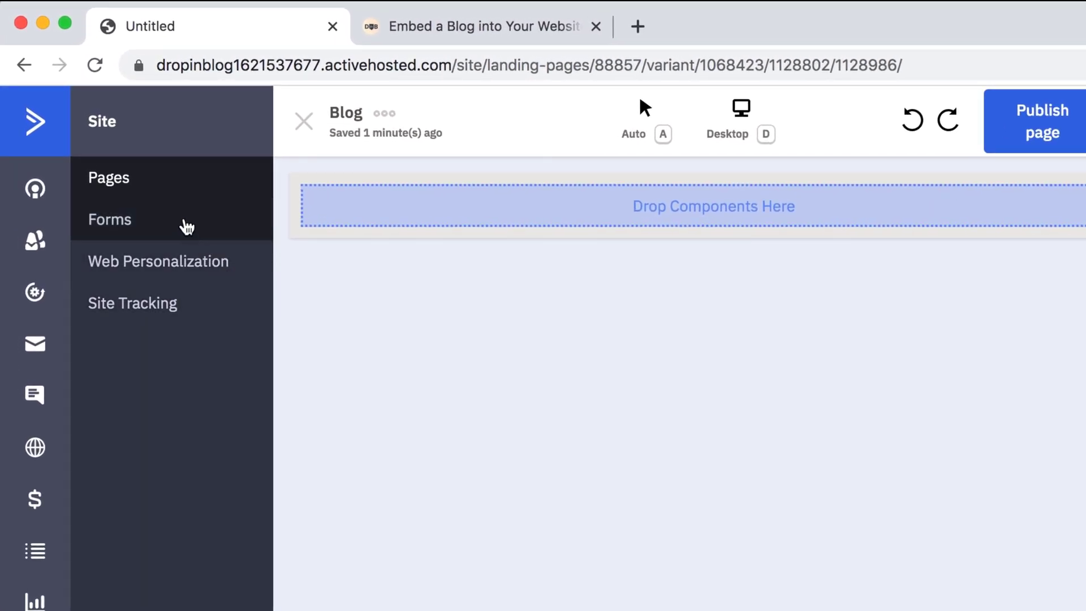
# Return to the pages list and open the Custom Code settings of the Blog page.
pyautogui.click(156, 194)
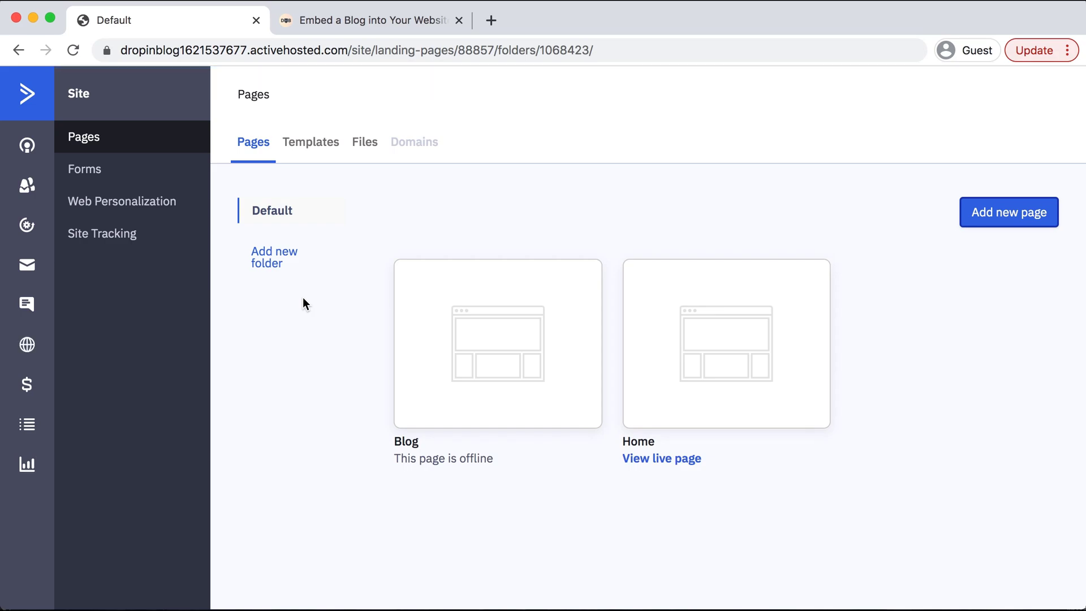
pyautogui.moveTo(538, 405)
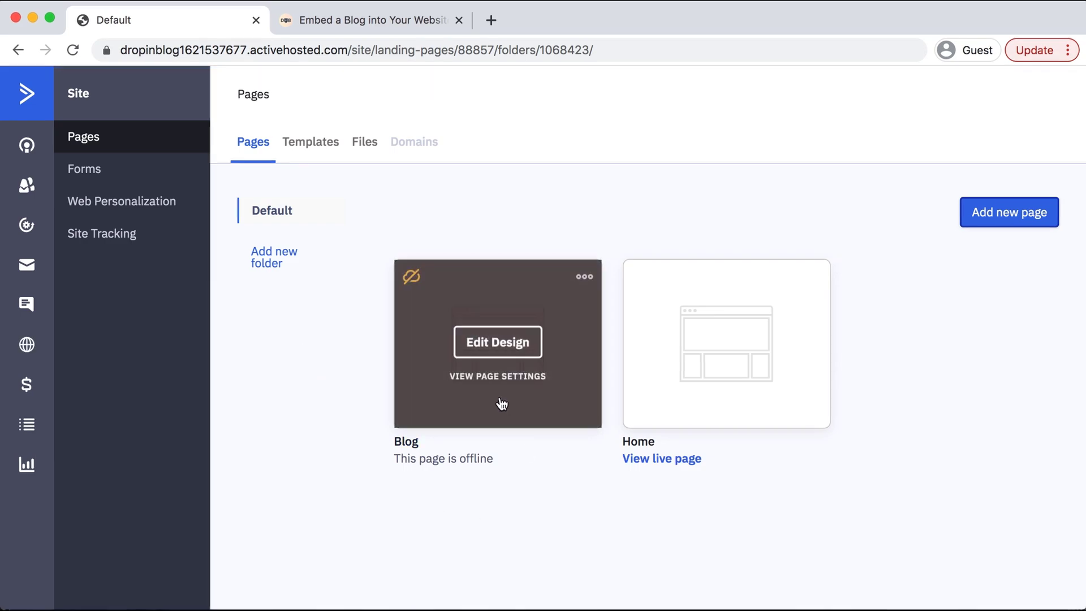
pyautogui.click(489, 405)
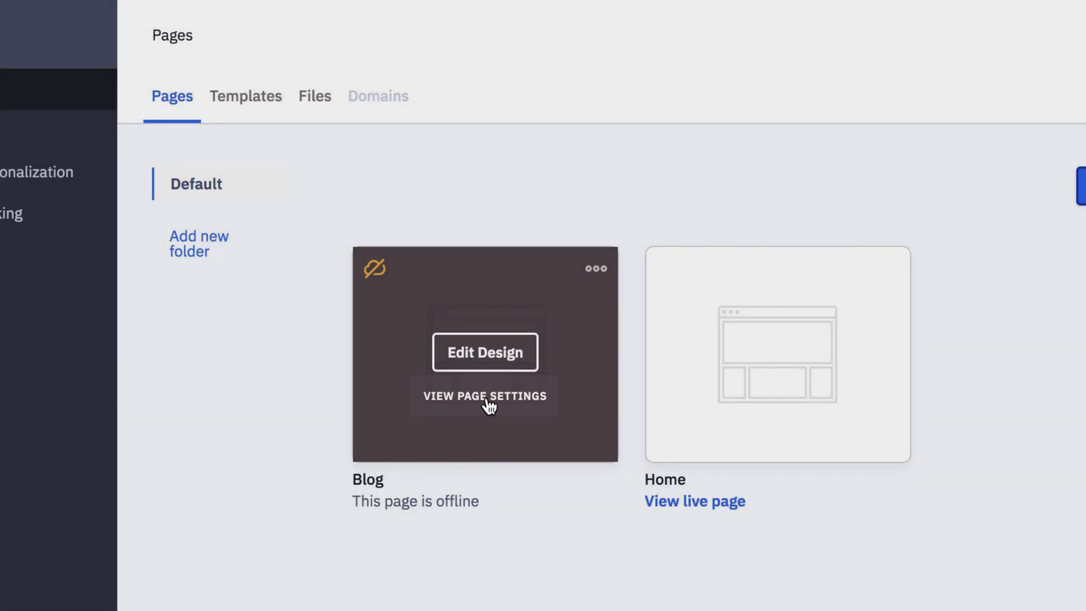
pyautogui.scroll(-5, 501, 482)
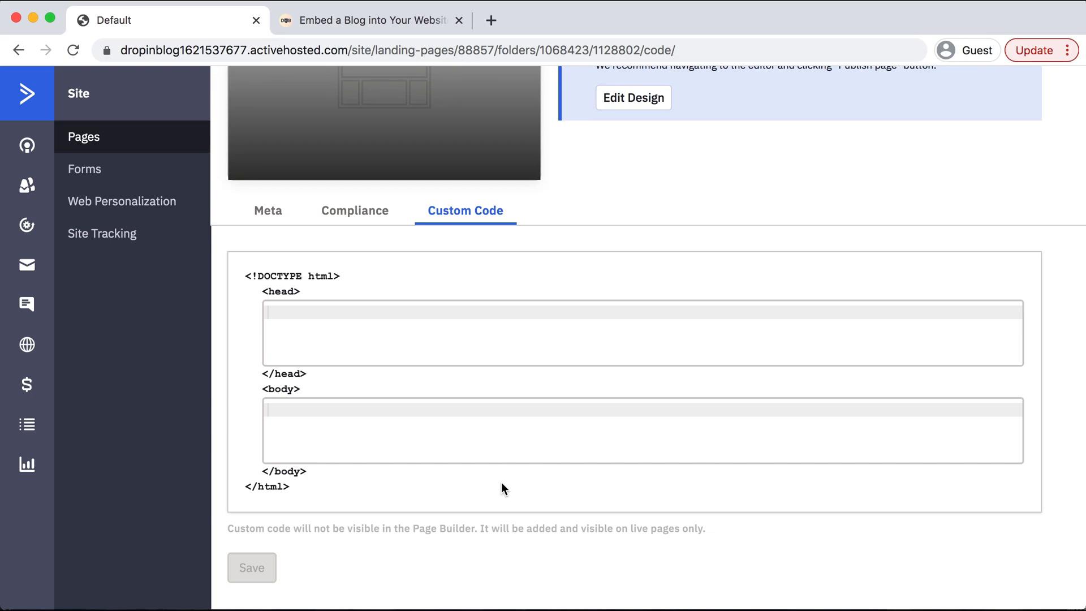
# Copy the Step 1 script from the DropInBlog code page into the Blog page's body custom code and save it.
pyautogui.click(373, 25)
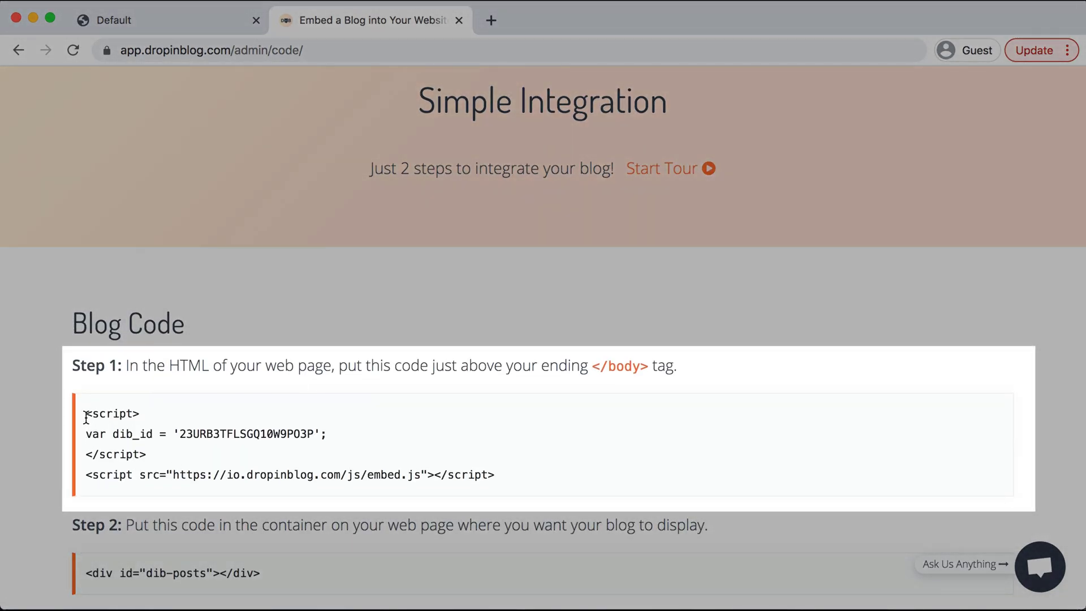
pyautogui.moveTo(86, 417); pyautogui.dragTo(538, 472)
pyautogui.press('super+c')
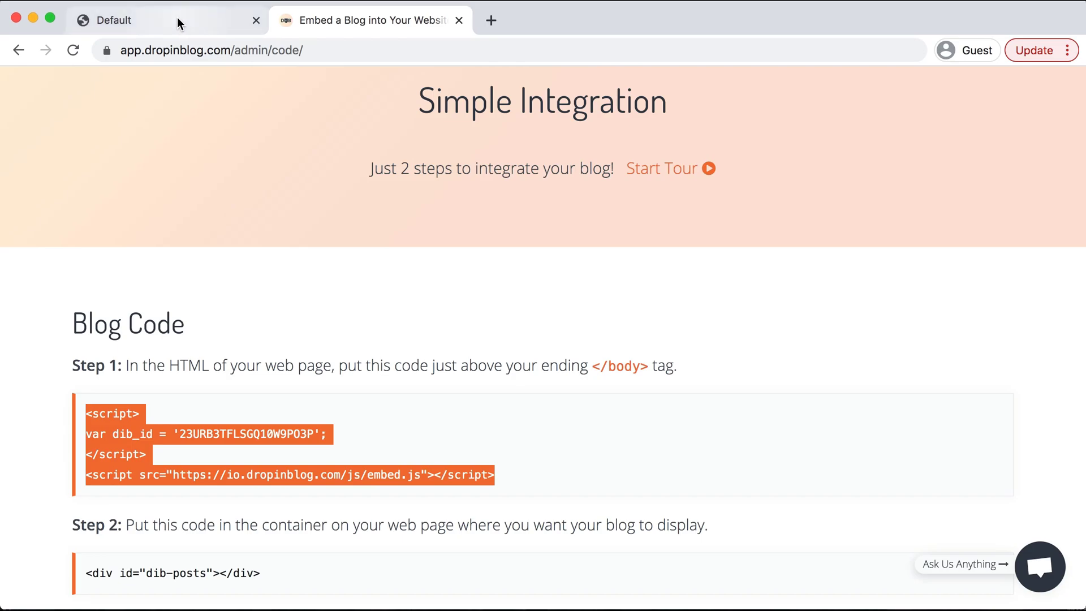
pyautogui.click(178, 20)
pyautogui.click(357, 407)
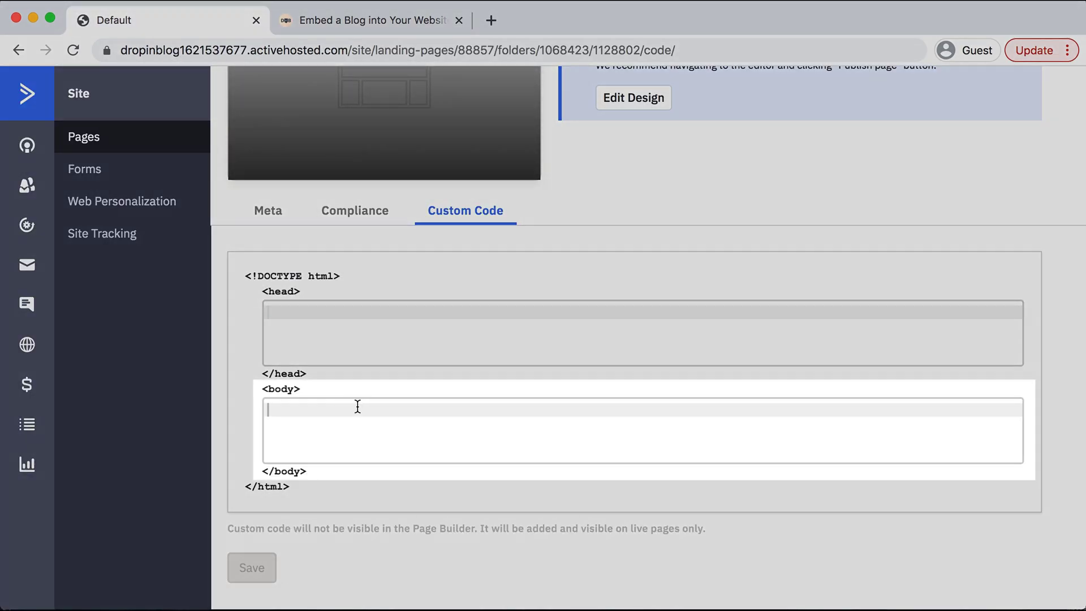
pyautogui.press('super+v')
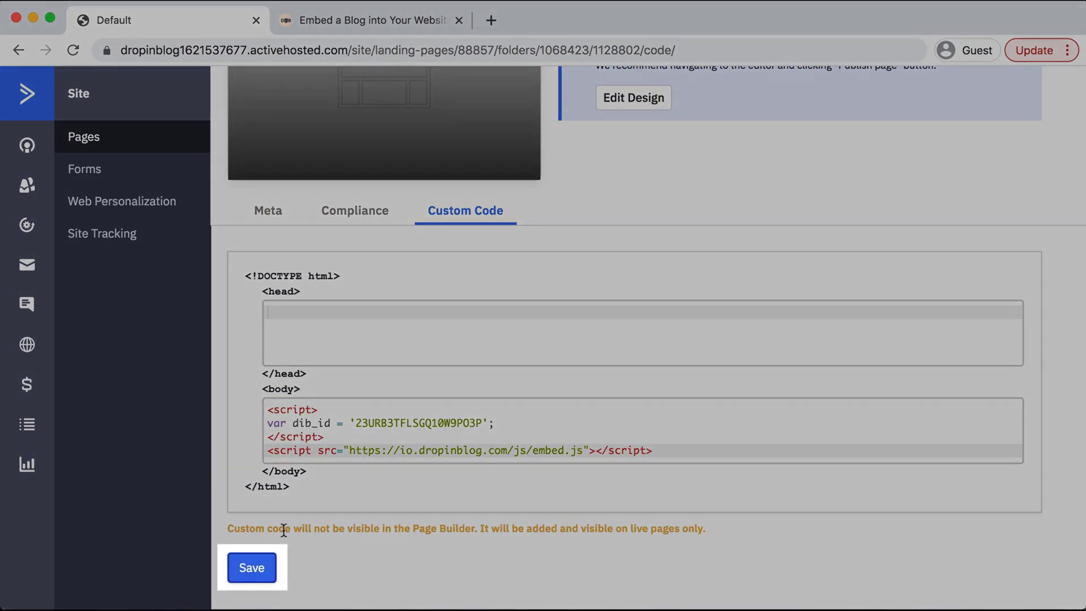
pyautogui.click(250, 569)
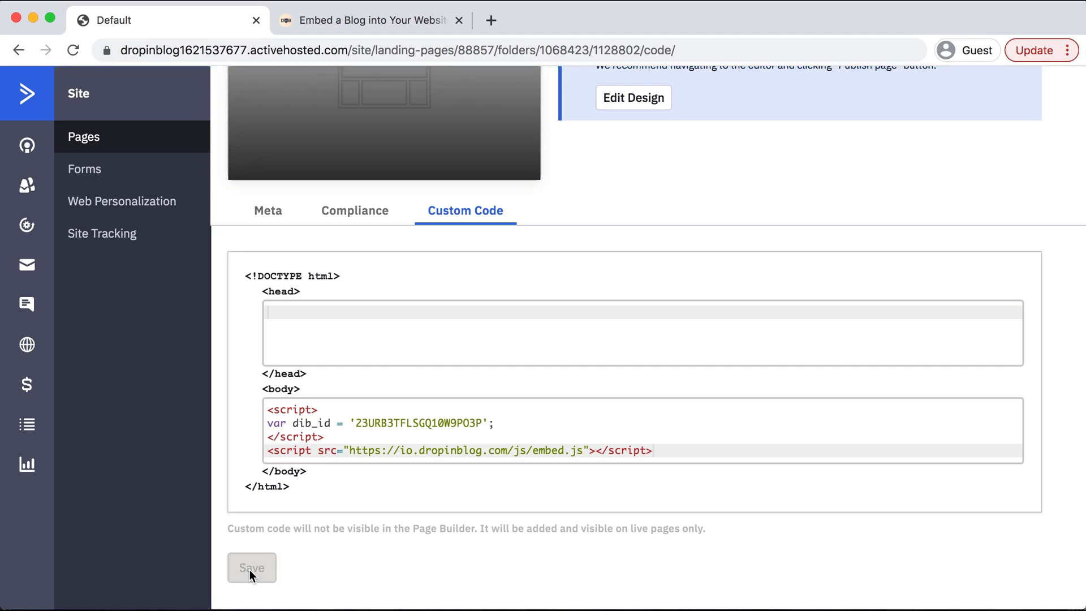
# Open the Blog page's design, add a second section to the canvas and place an Embed block in it.
pyautogui.scroll(3, 473, 478)
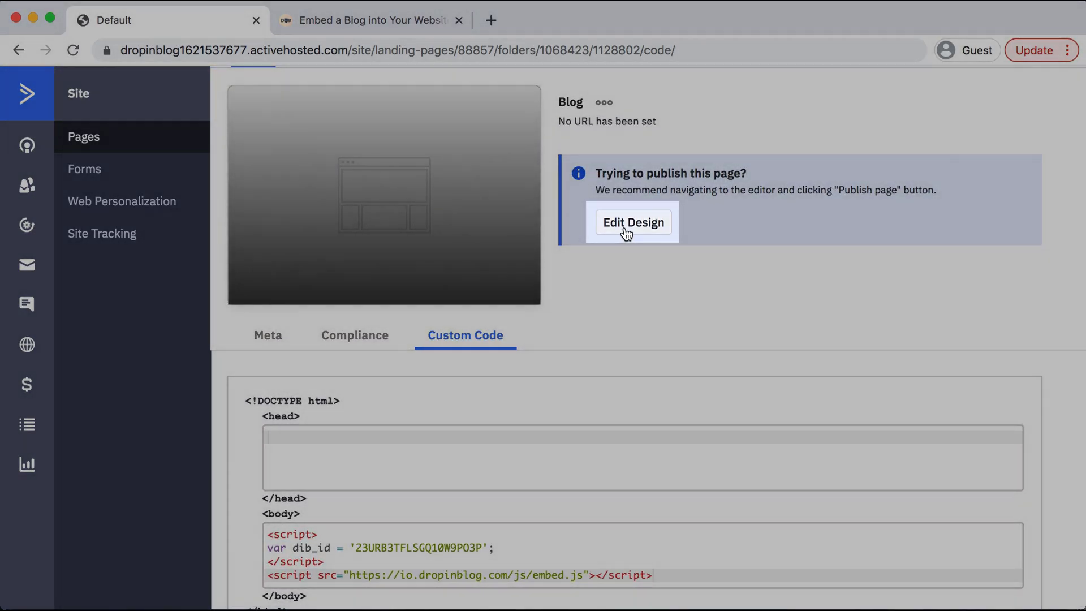
pyautogui.click(625, 232)
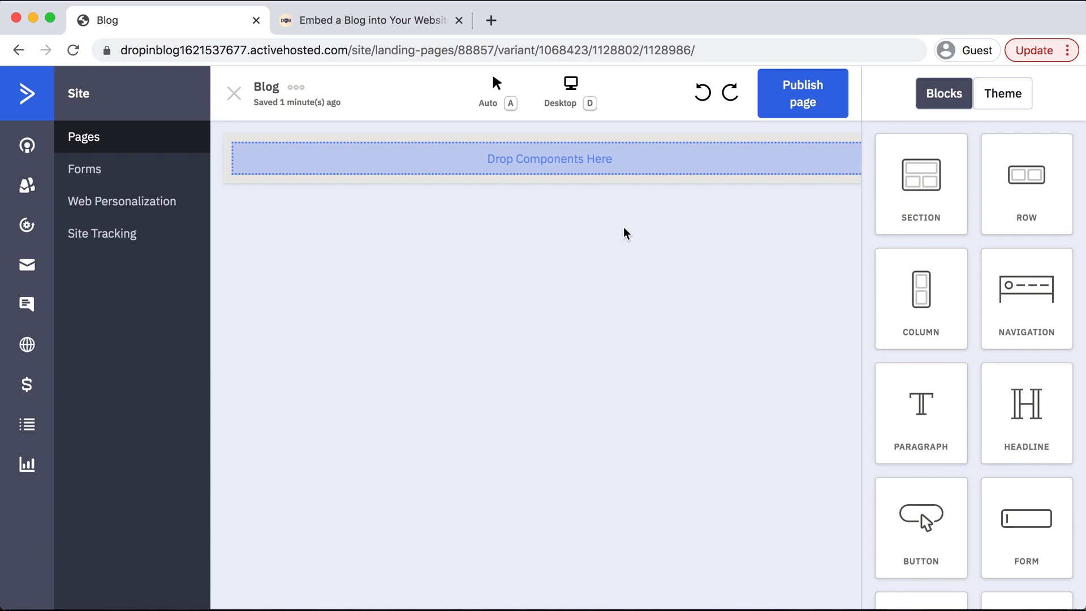
pyautogui.moveTo(957, 206); pyautogui.dragTo(599, 185)
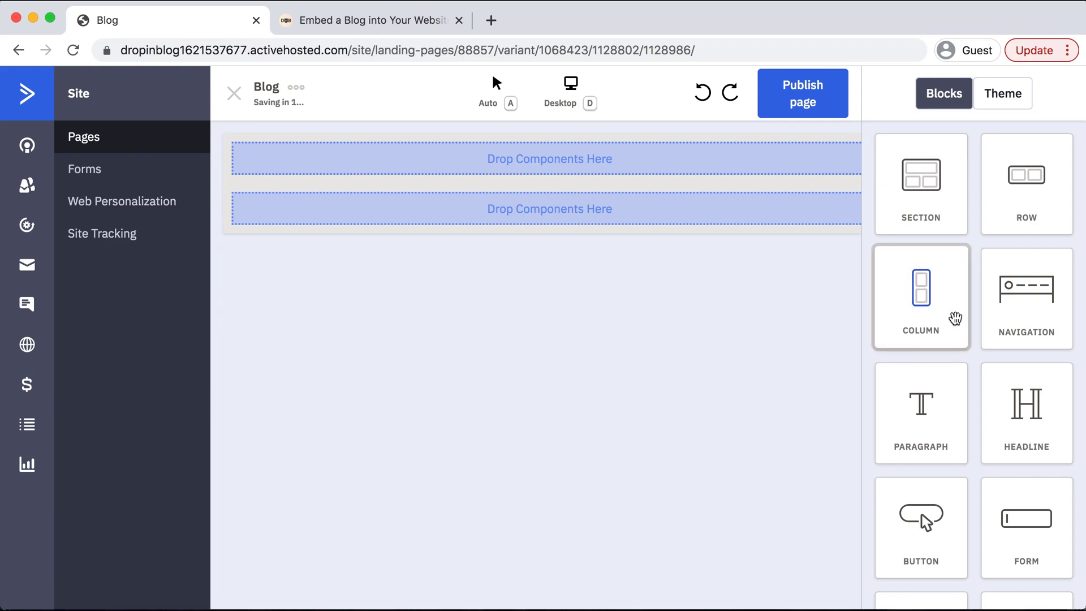
pyautogui.scroll(-7, 955, 319)
pyautogui.scroll(-3, 955, 318)
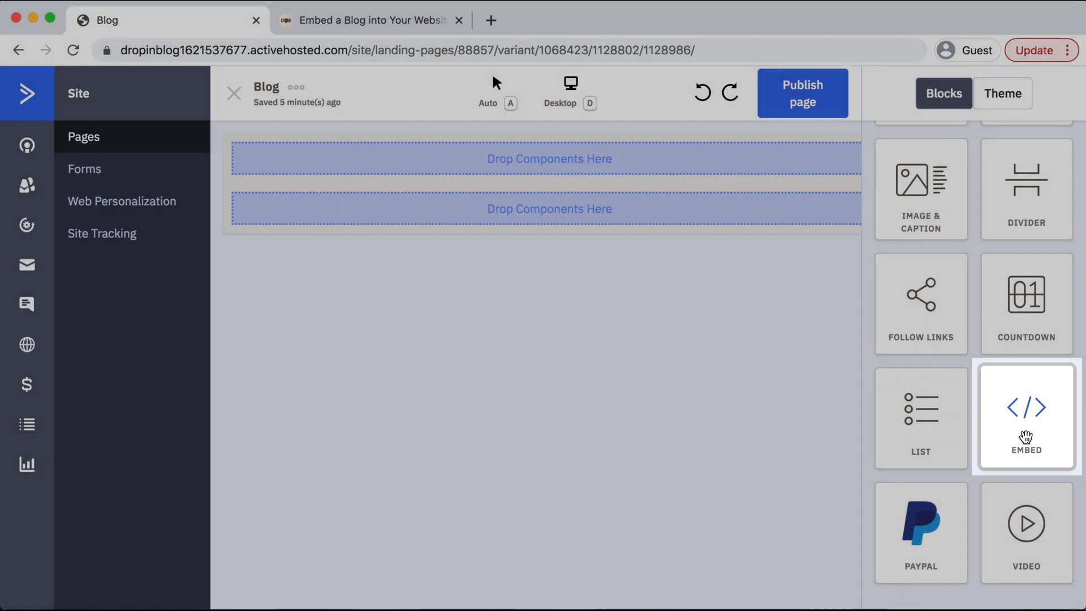
pyautogui.moveTo(1025, 436); pyautogui.dragTo(486, 196)
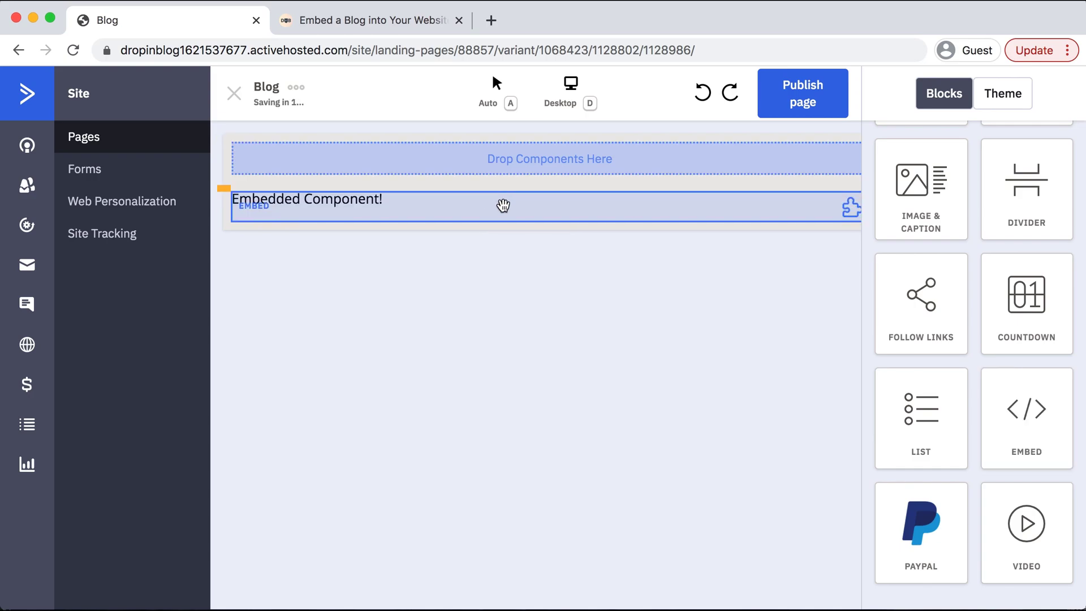
# Replace the Embed block's content with DropInBlog's Step 2 code, <div id="dib-posts"></div>, and finish editing the block.
pyautogui.click(502, 204)
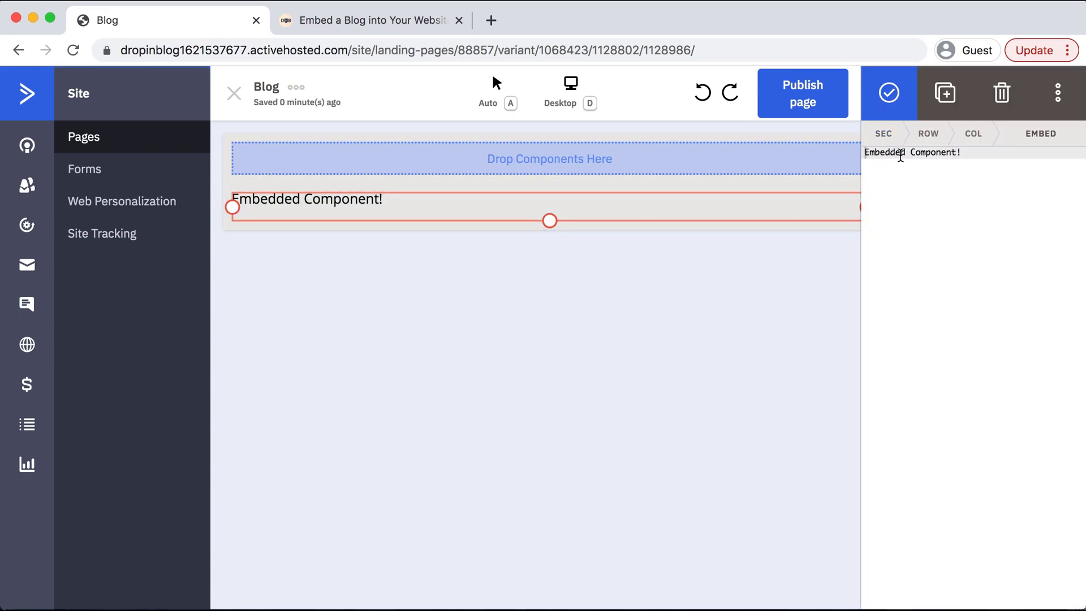
pyautogui.click(398, 23)
pyautogui.scroll(-3, 504, 317)
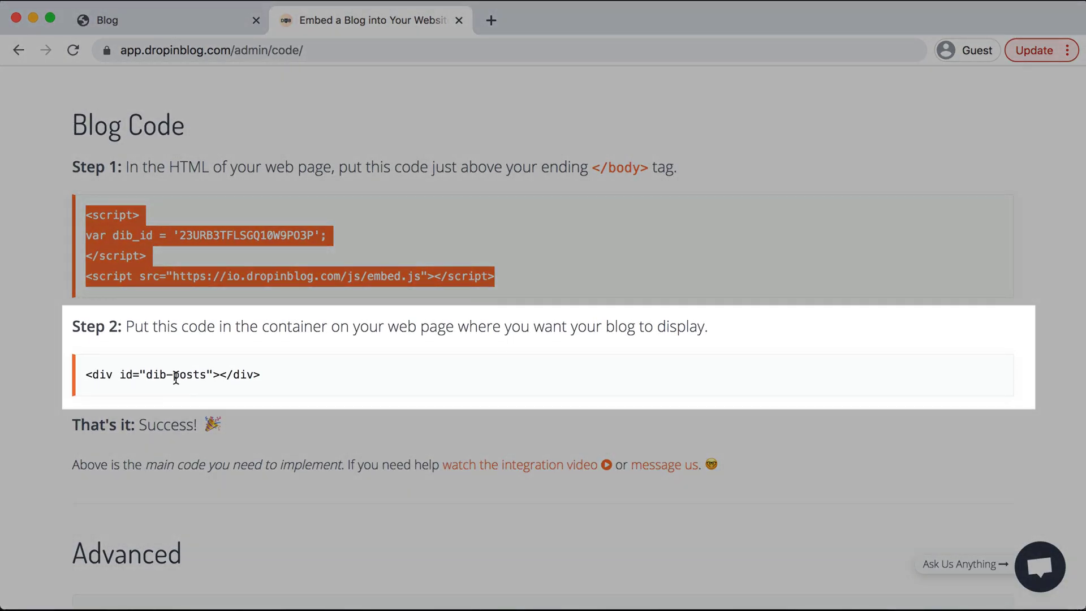
pyautogui.click(174, 375)
pyautogui.press('super+c')
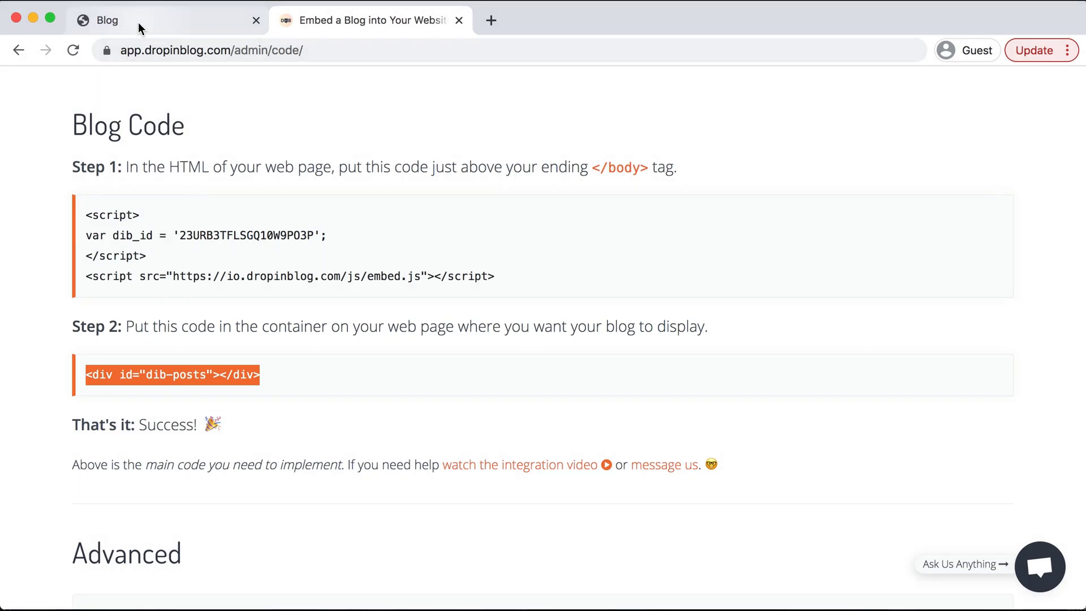
pyautogui.click(138, 22)
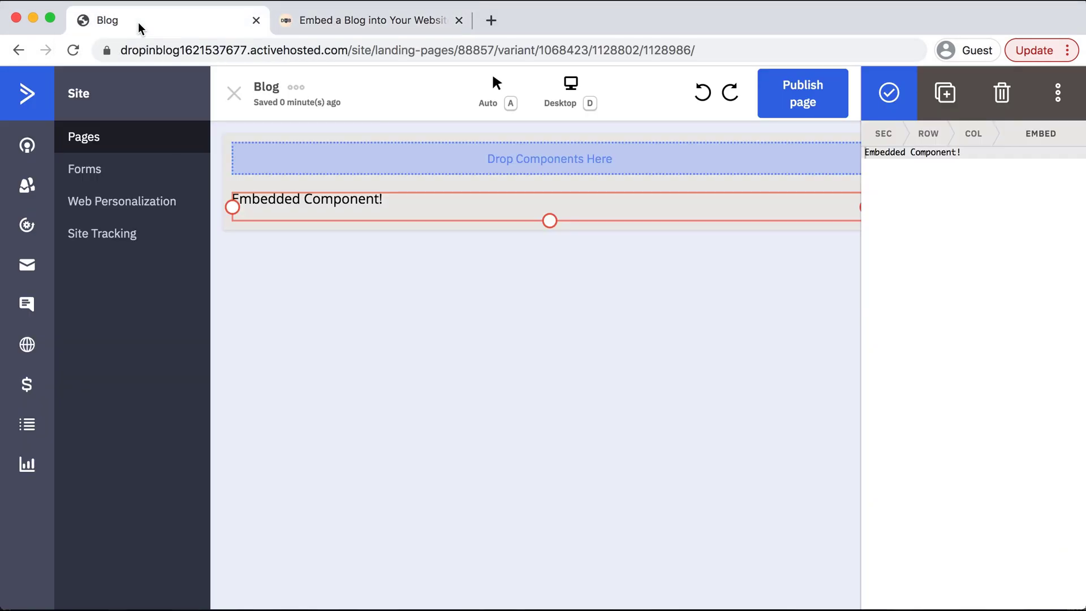
pyautogui.click(938, 199)
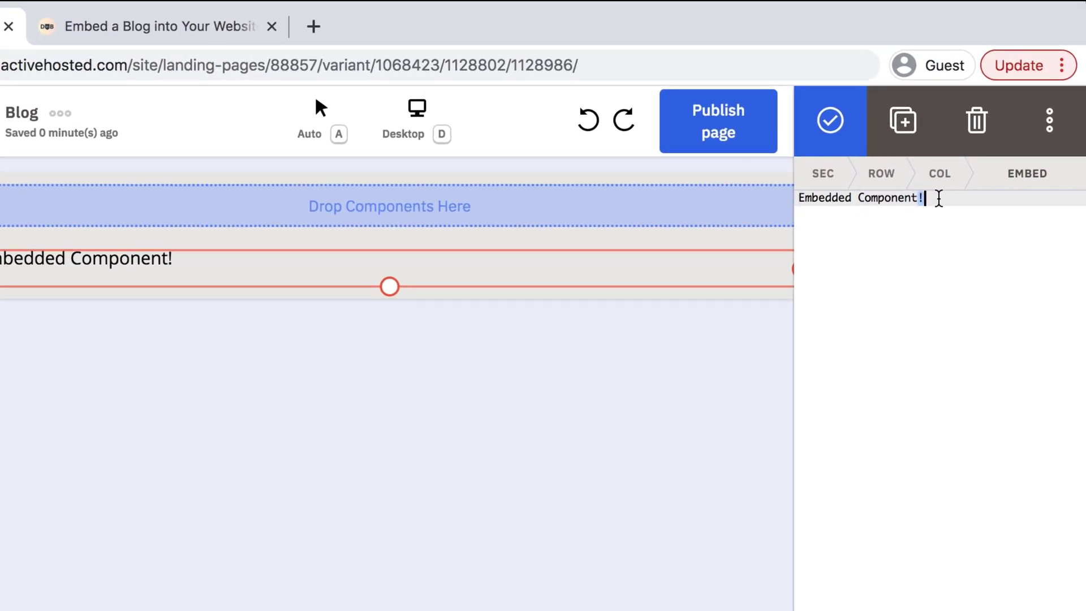
pyautogui.press('super+a')
pyautogui.press('super+v')
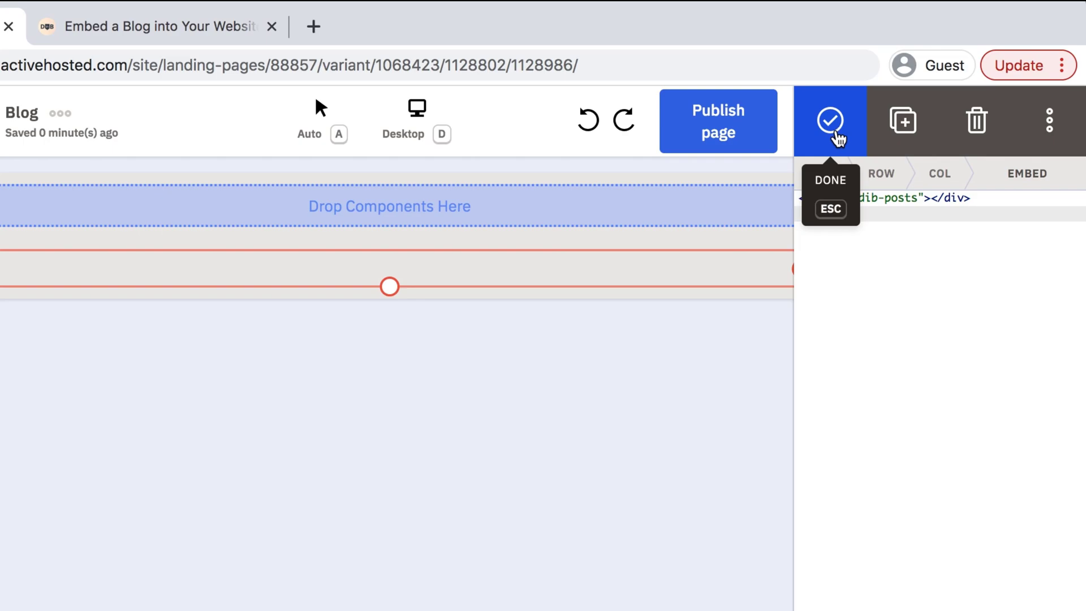
pyautogui.click(840, 133)
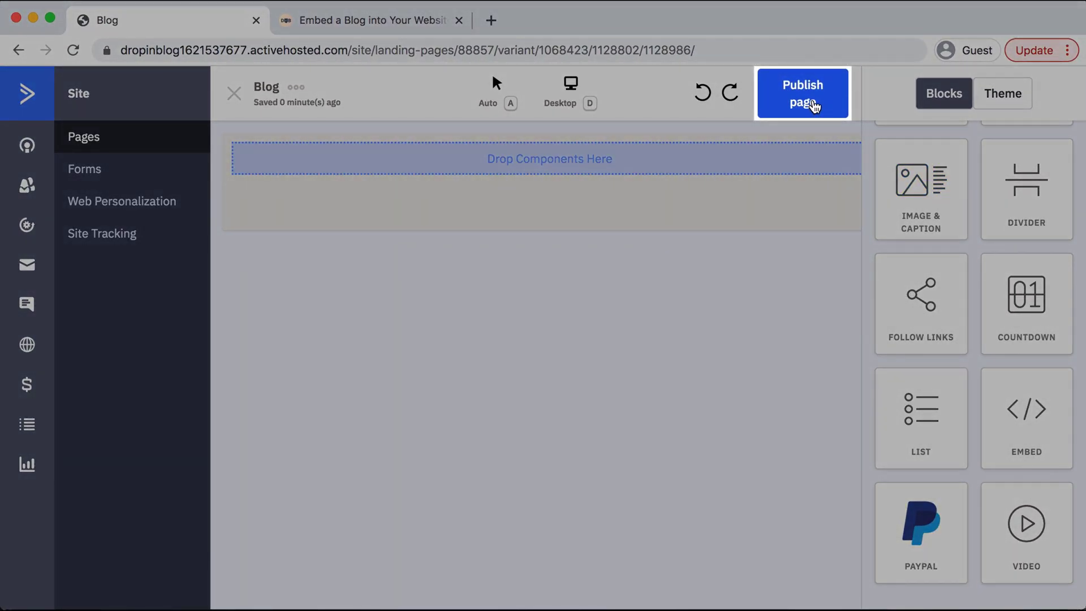
# Publish the Blog page with the URL path blog and copy its public page URL.
pyautogui.click(815, 106)
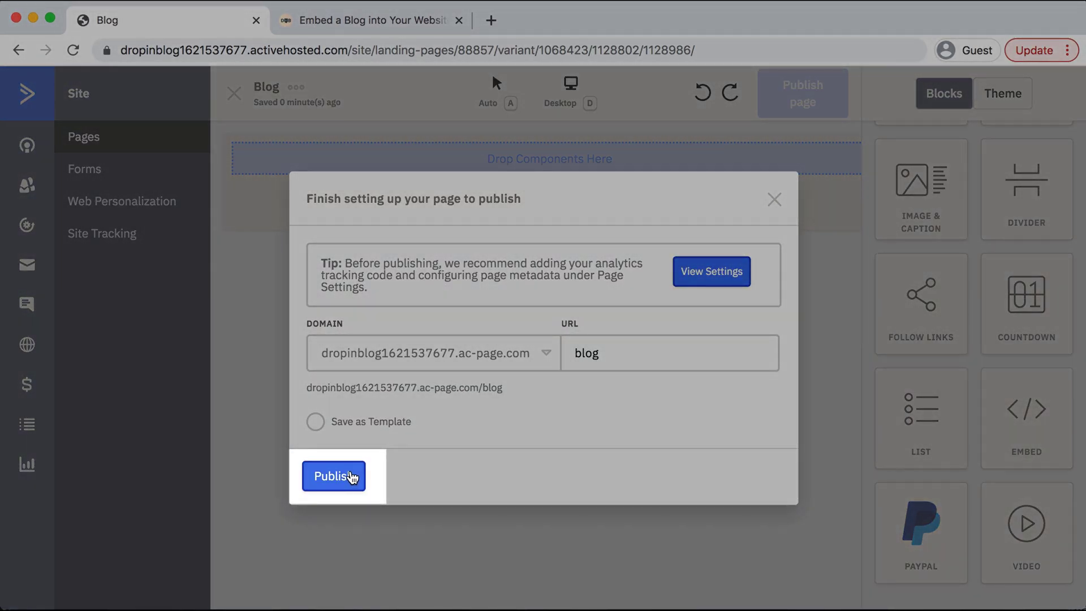
pyautogui.click(351, 476)
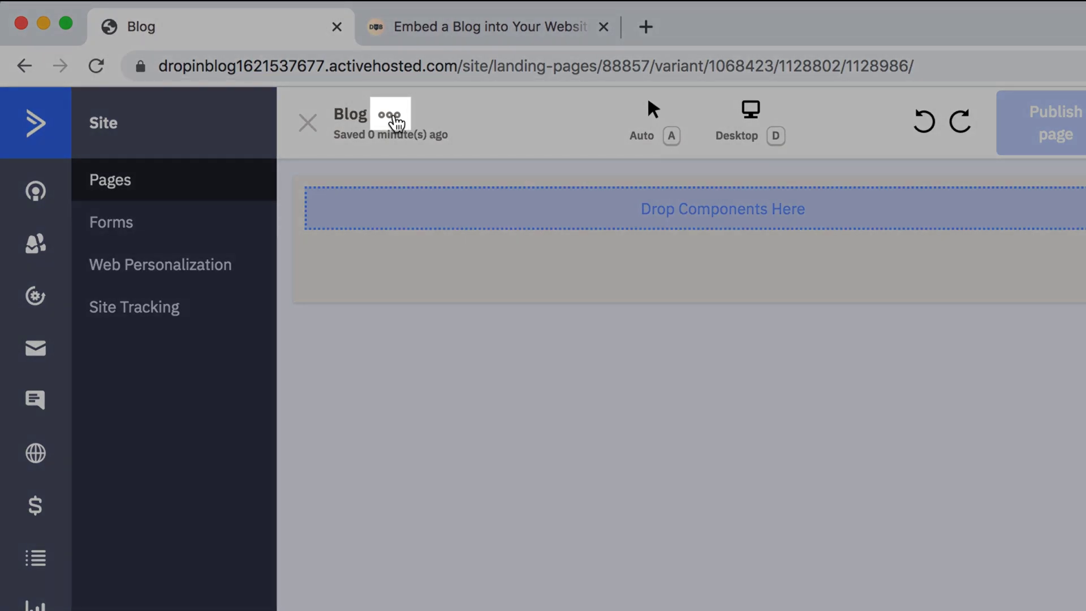
pyautogui.click(393, 116)
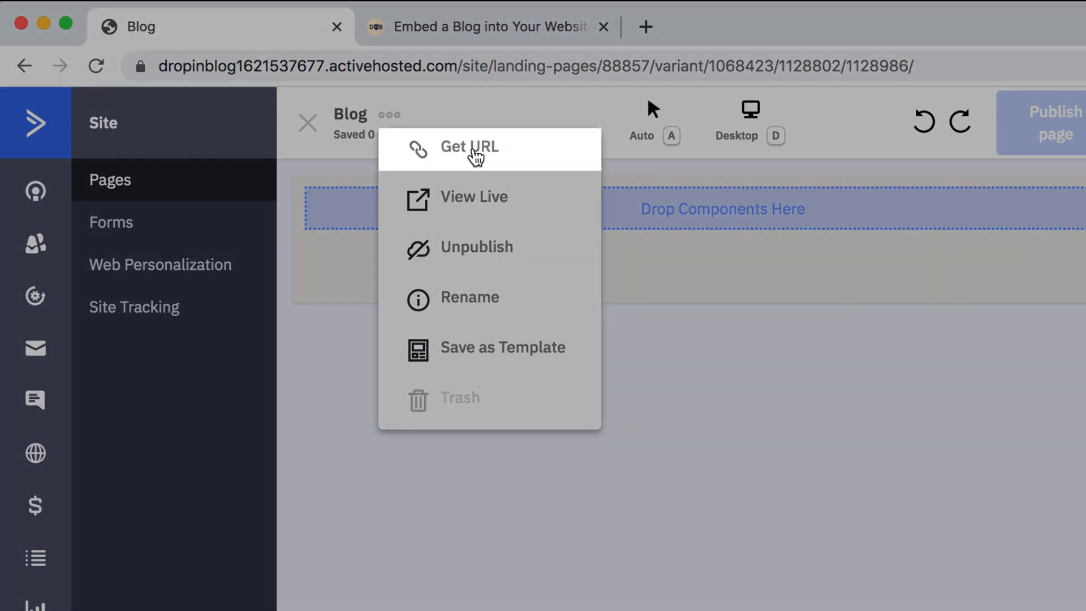
pyautogui.click(477, 156)
pyautogui.press('super+c')
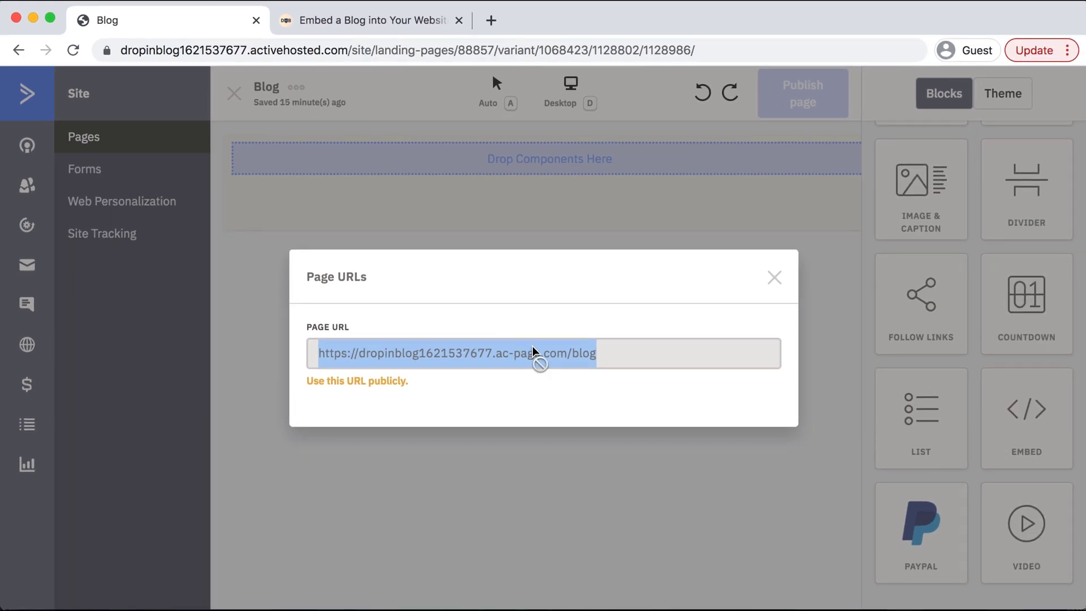
# Switch to DropInBlog and set the Blog URL in its main blog settings to the copied address of the published page.
pyautogui.click(354, 21)
pyautogui.scroll(5, 735, 185)
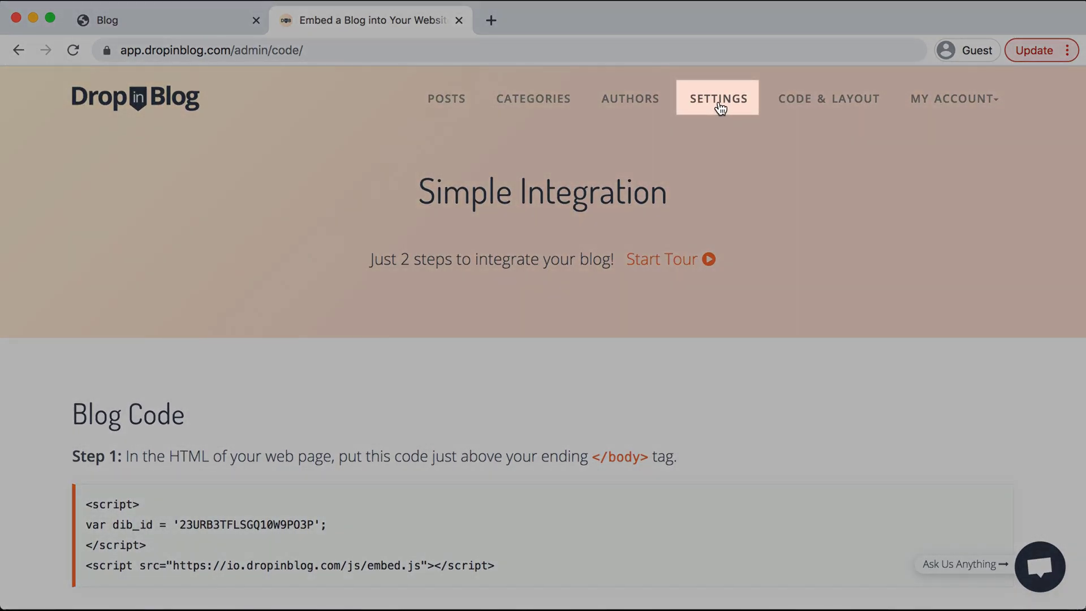
pyautogui.click(720, 108)
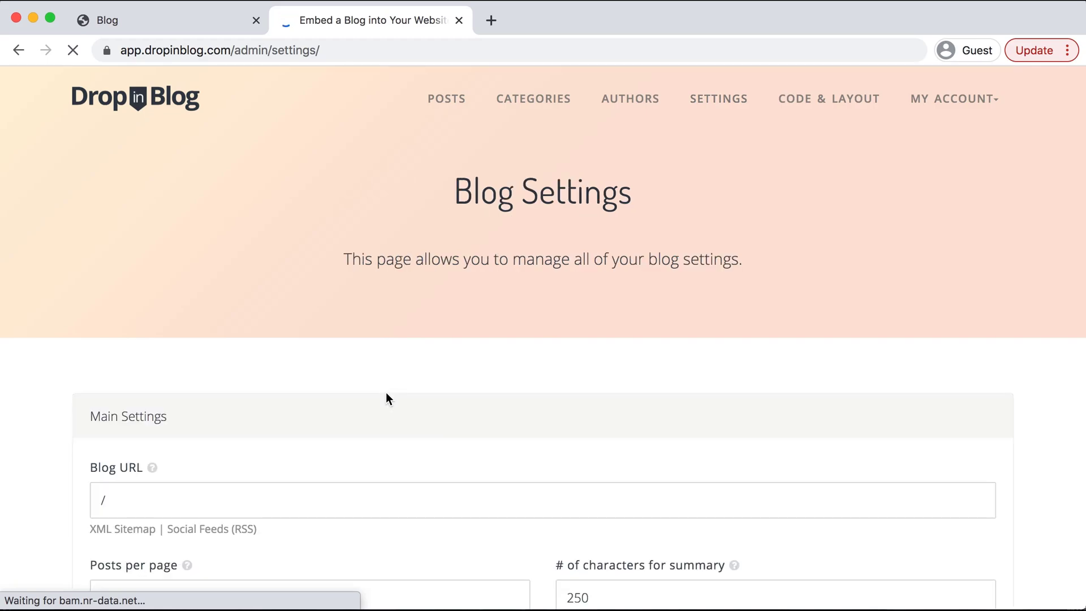
pyautogui.scroll(-4, 387, 398)
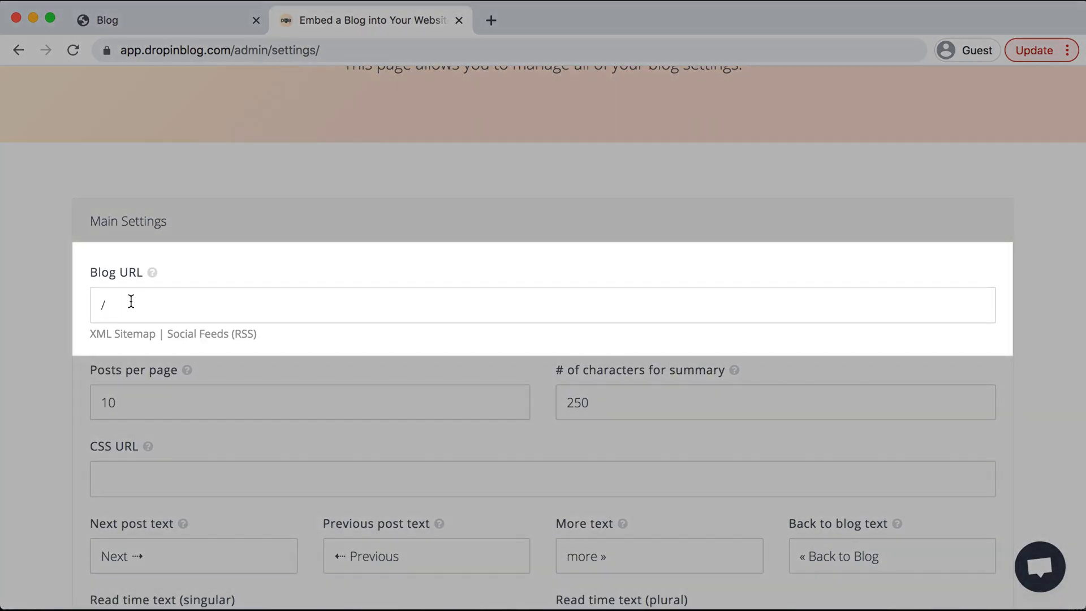
pyautogui.click(130, 301)
pyautogui.press('super+v')
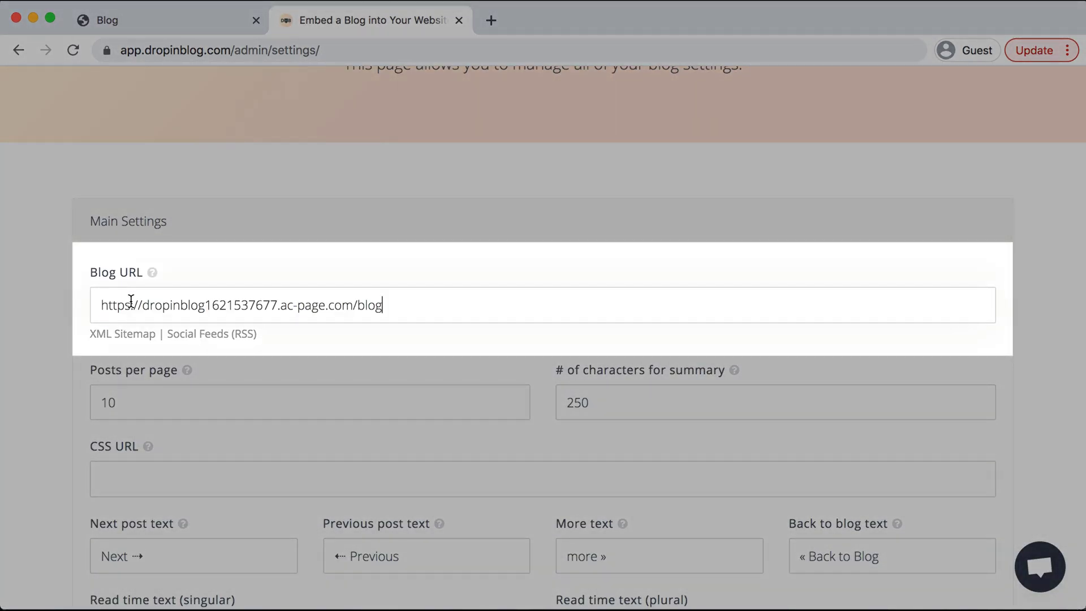
# Save all changes to the DropInBlog main blog settings.
pyautogui.scroll(-2, 225, 362)
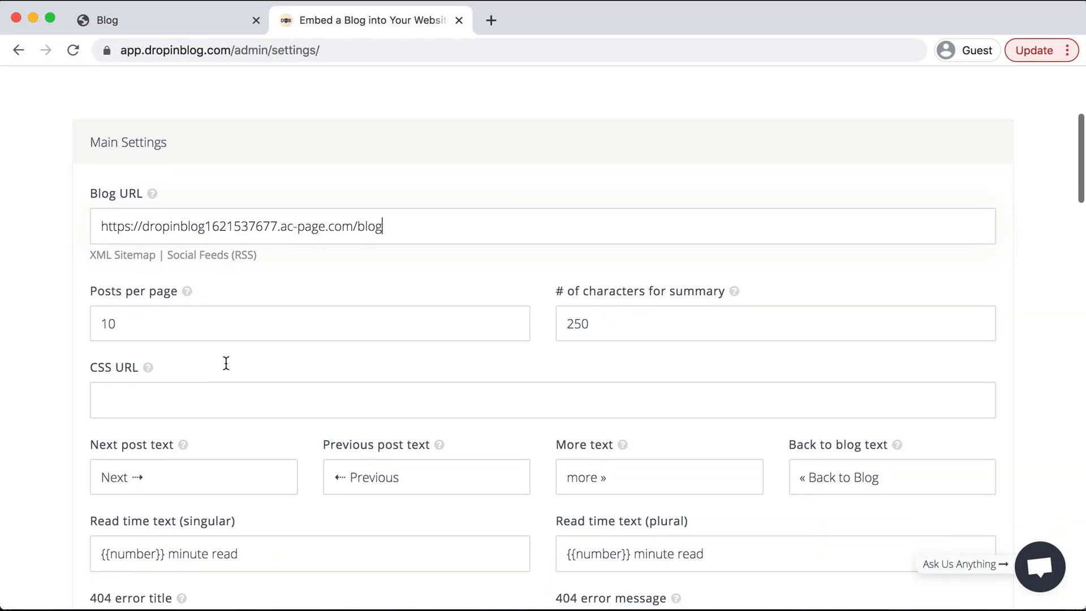
pyautogui.scroll(-5, 226, 362)
pyautogui.scroll(-2, 226, 362)
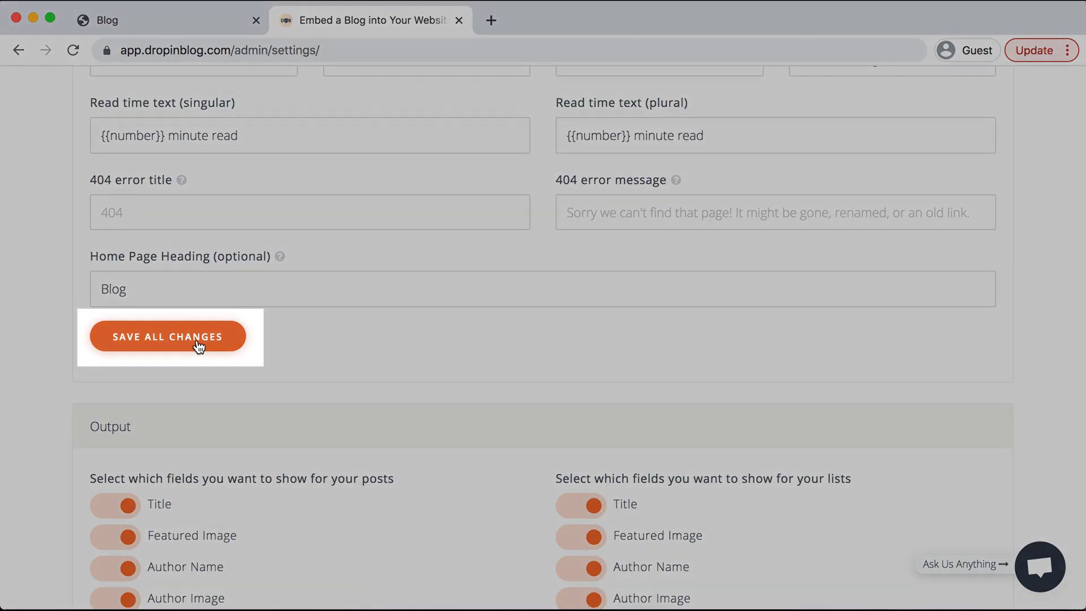
pyautogui.click(197, 345)
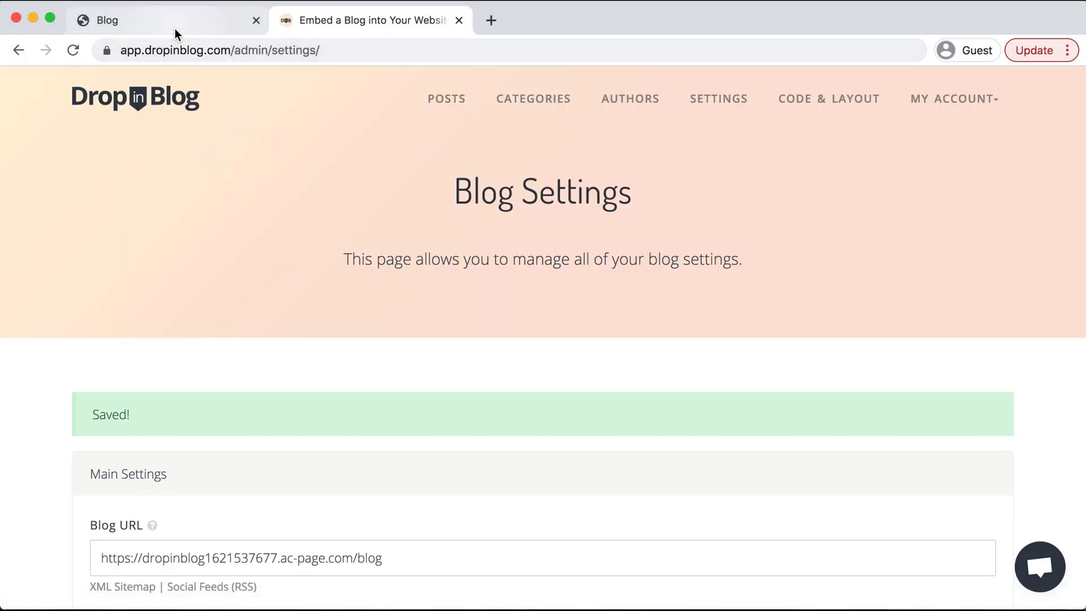
# Switch to ActiveCampaign, dismiss the Page URLs dialog, view the published Blog page live and look over the embedded blog posts.
pyautogui.click(174, 28)
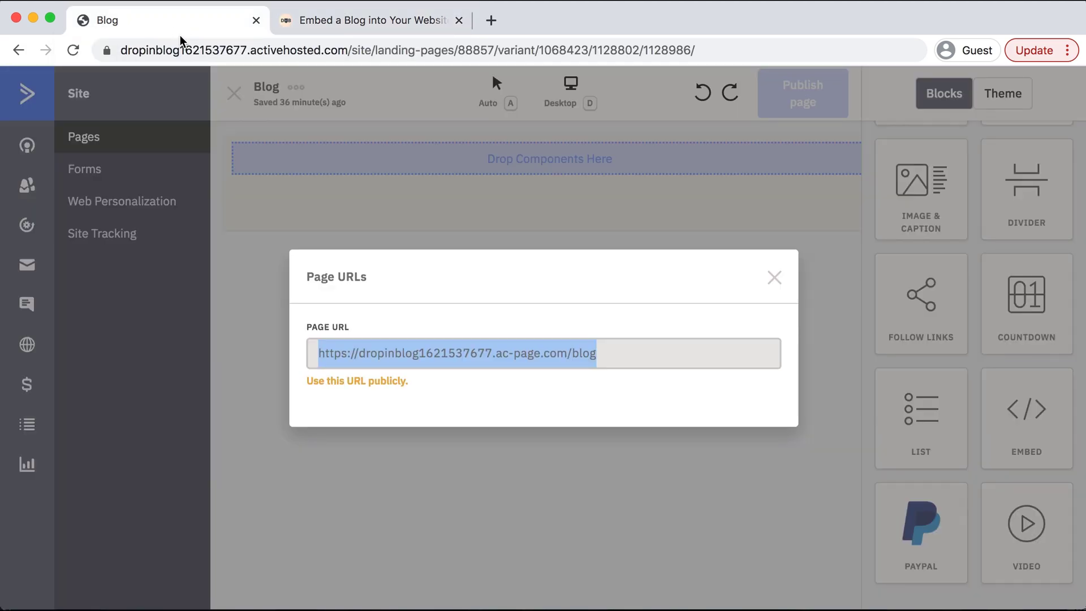
pyautogui.click(774, 277)
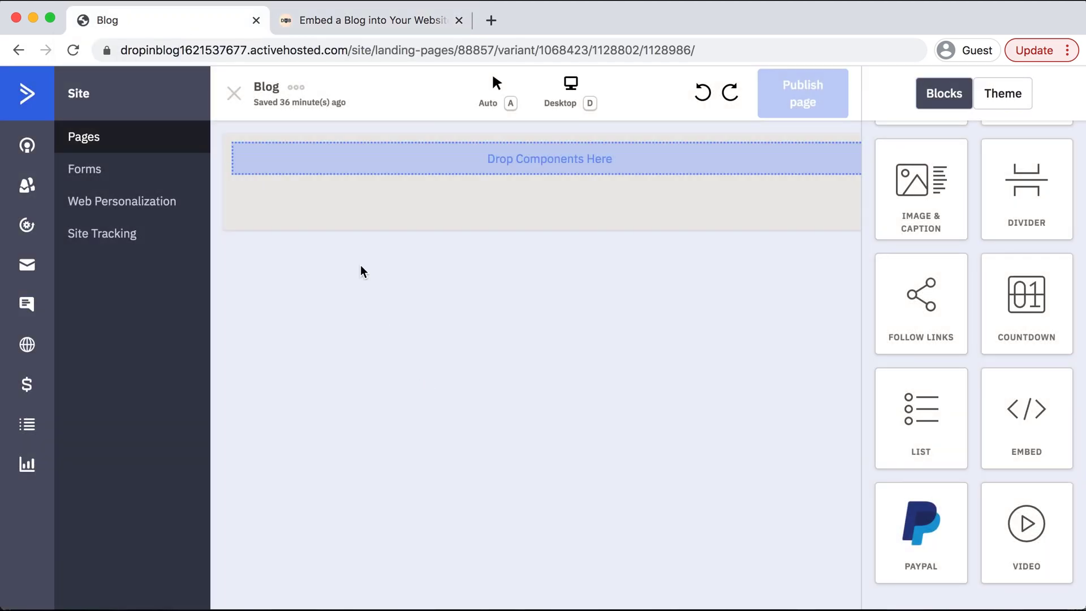
pyautogui.click(299, 88)
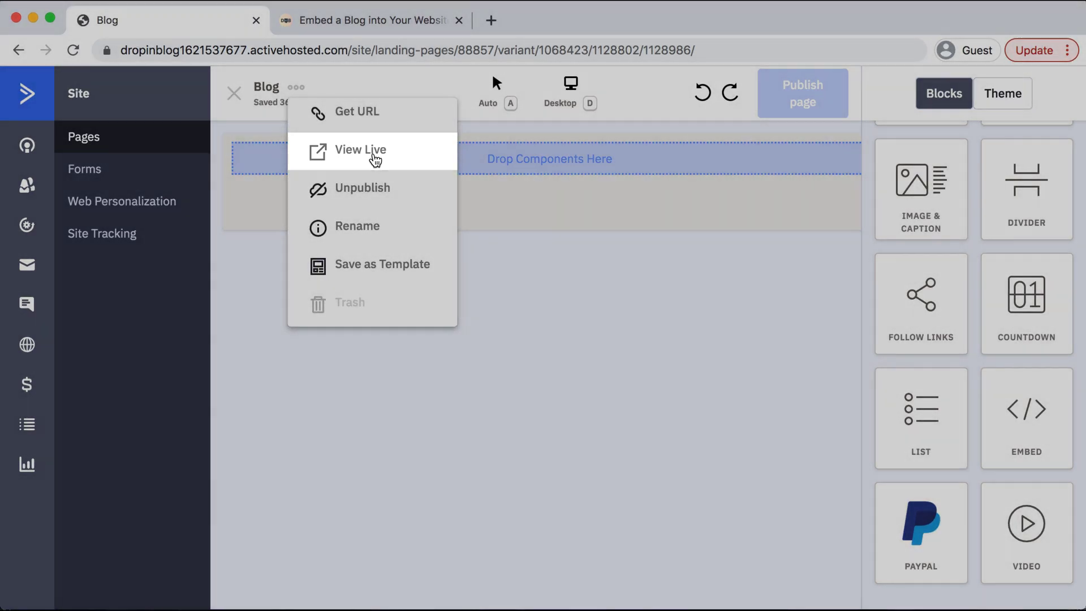
pyautogui.click(375, 160)
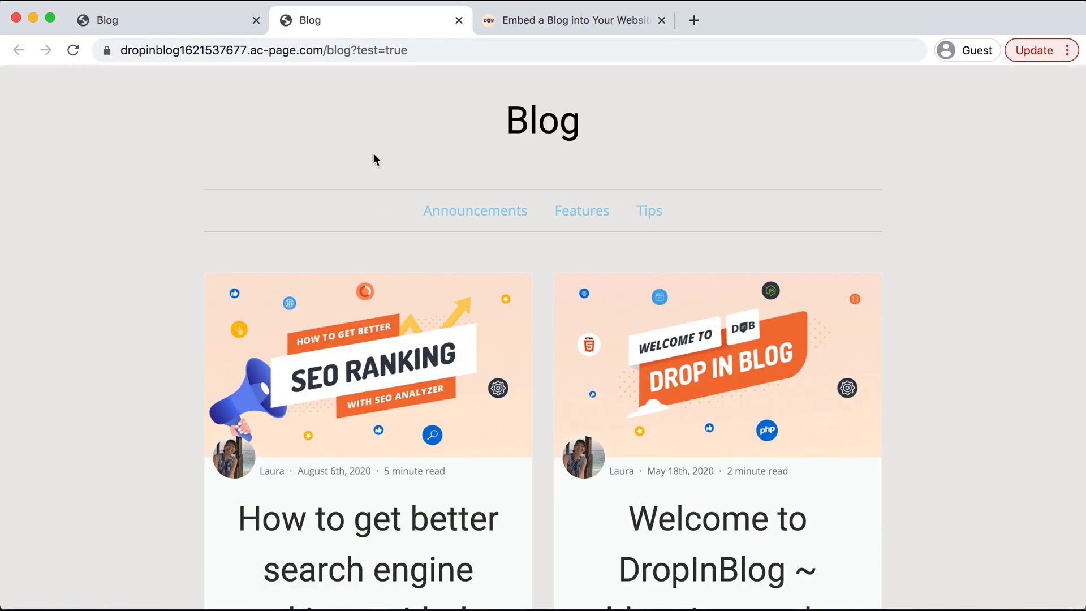
pyautogui.scroll(-1, 375, 159)
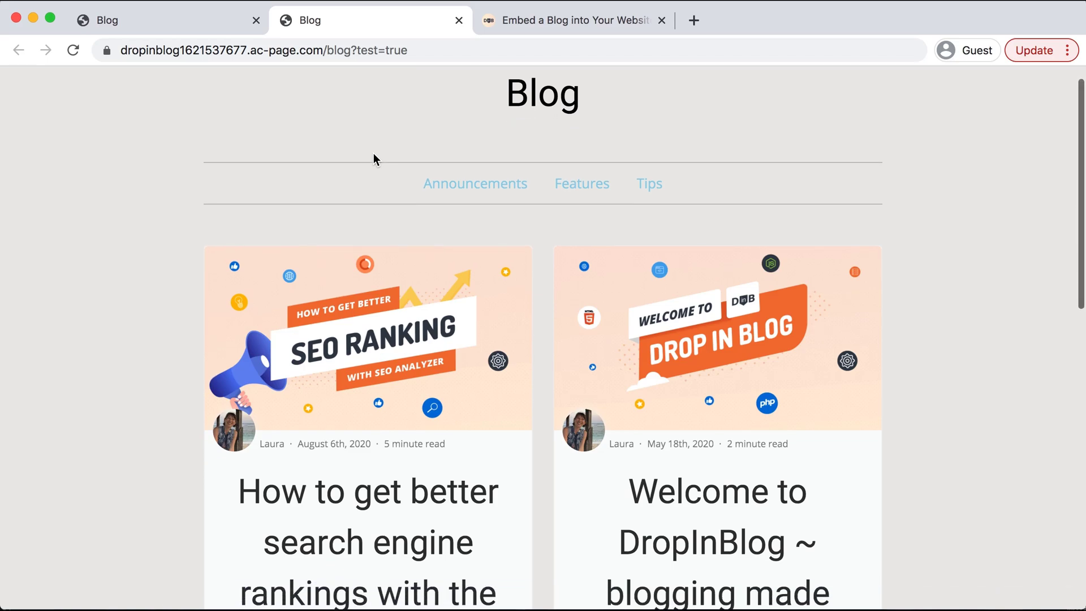
pyautogui.scroll(-1, 374, 154)
pyautogui.scroll(-1, 373, 154)
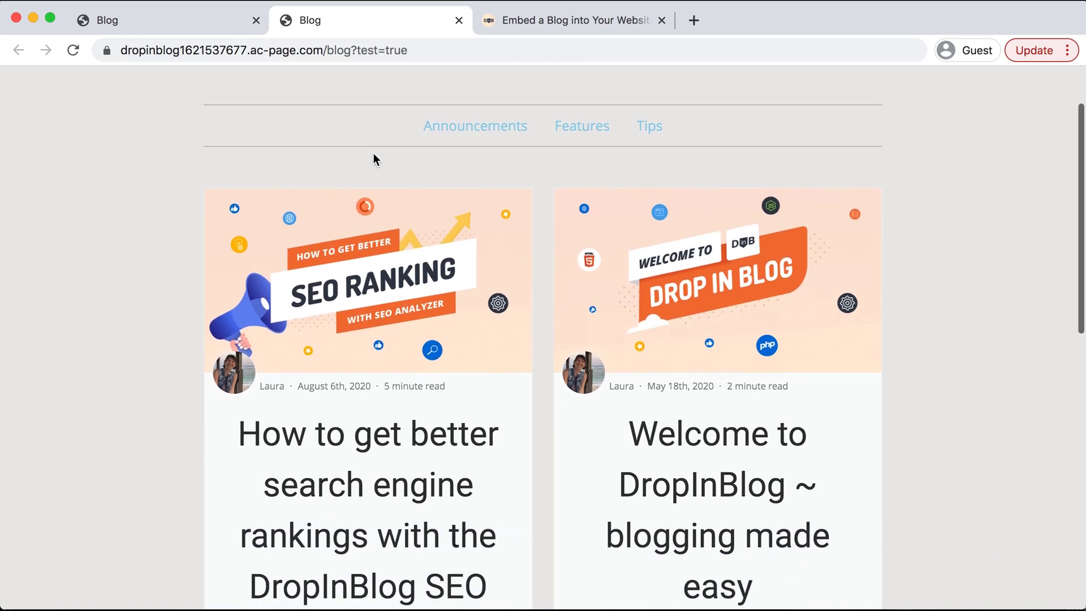
pyautogui.scroll(-10, 374, 154)
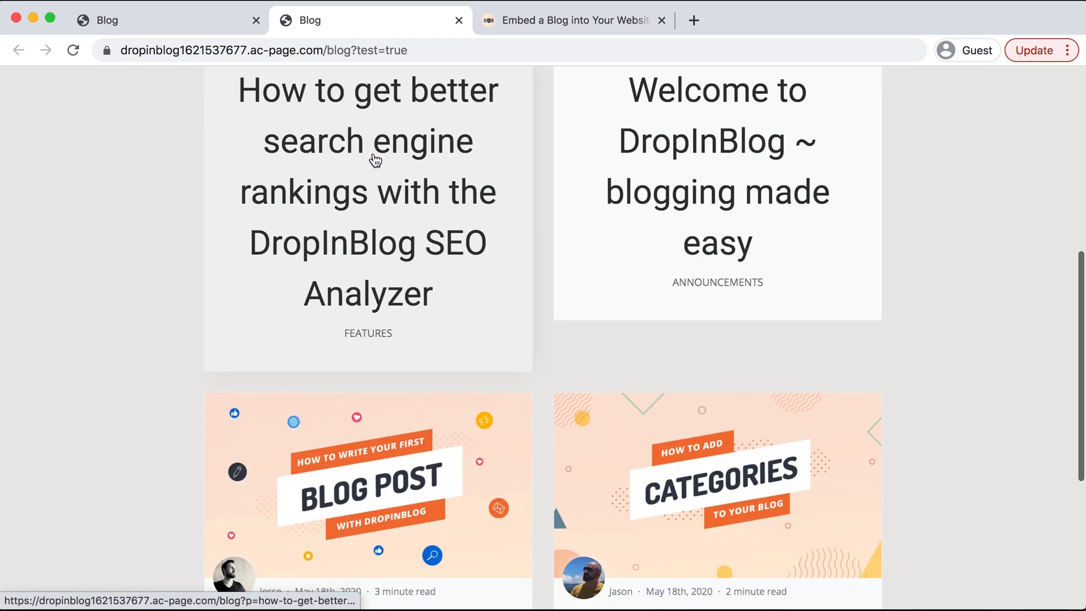
pyautogui.scroll(8, 156, 374)
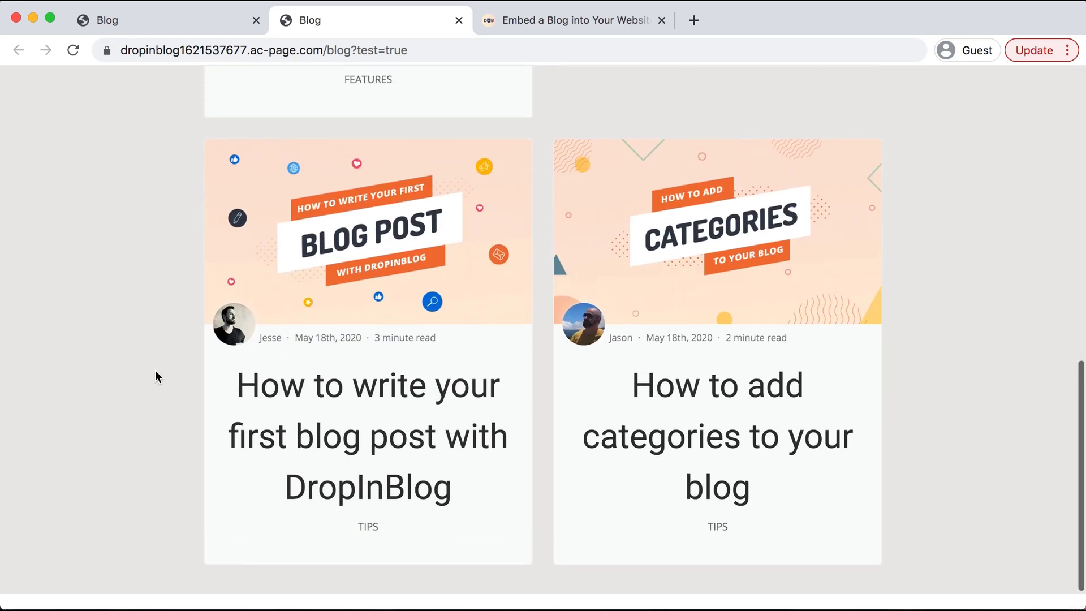
pyautogui.scroll(5, 155, 370)
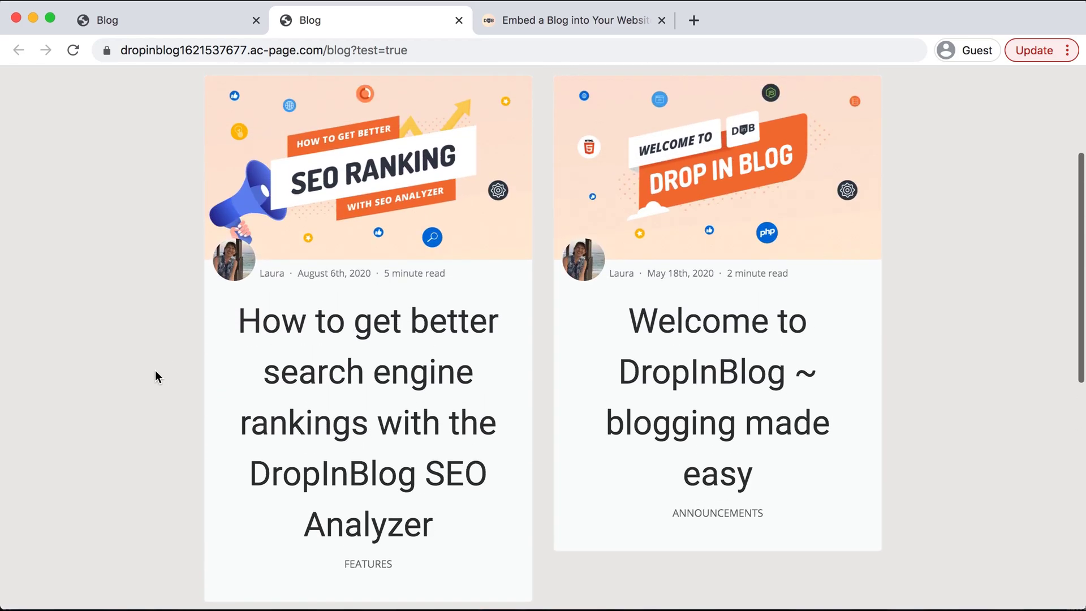